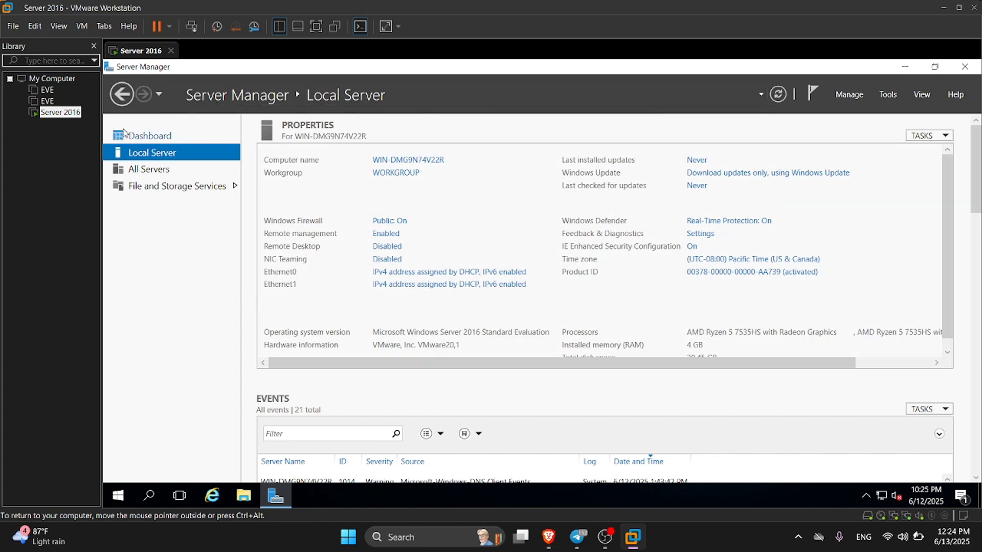
- Open the computer name and domain change settings from the local server's properties
{"action": "left_click", "coordinate": [237, 98]}
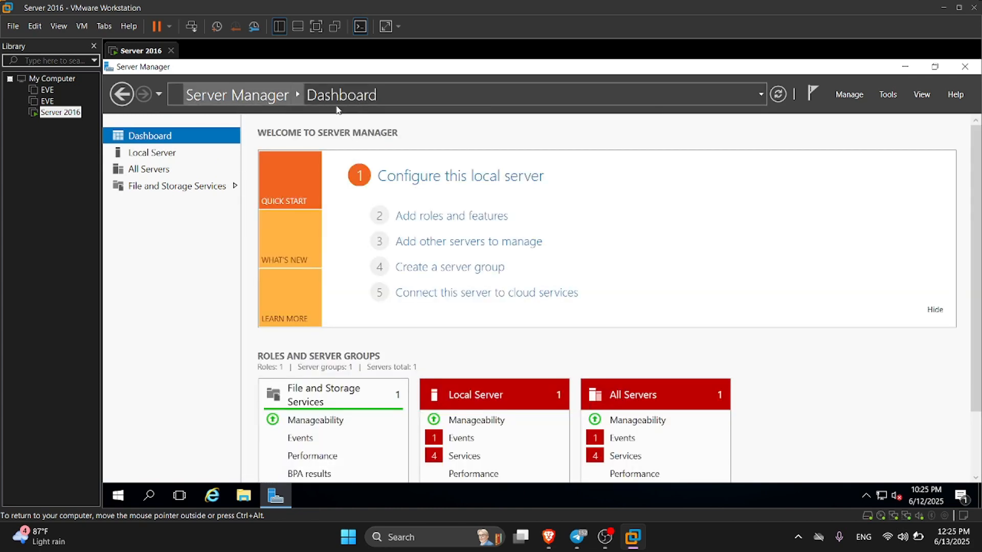
{"action": "left_click", "coordinate": [150, 156]}
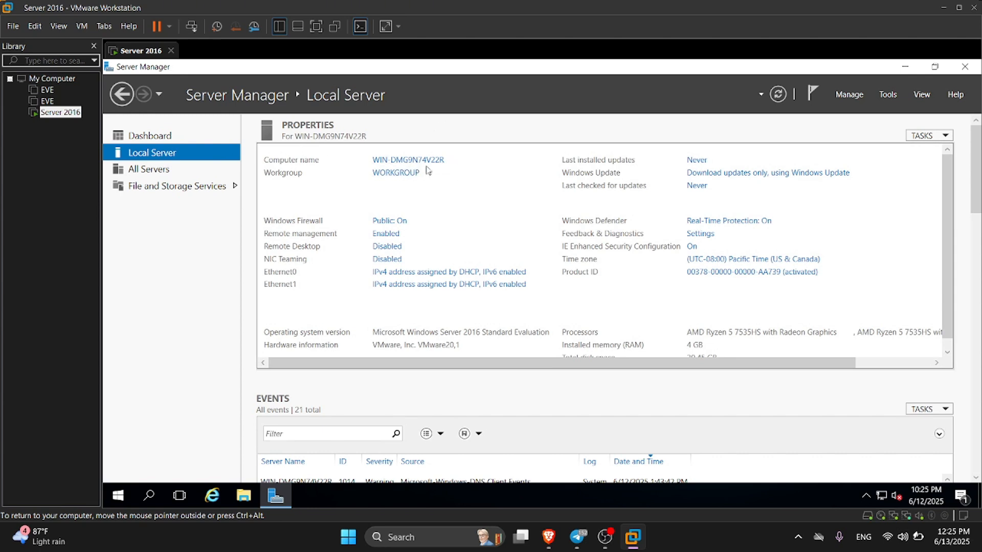
{"action": "left_click", "coordinate": [399, 161]}
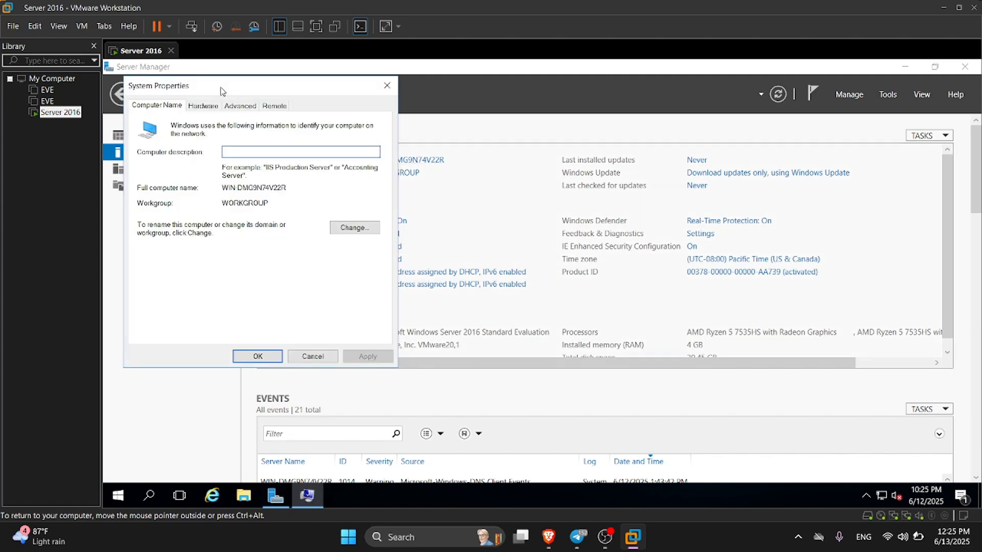
{"action": "left_click_drag", "start_coordinate": [223, 91], "coordinate": [392, 122]}
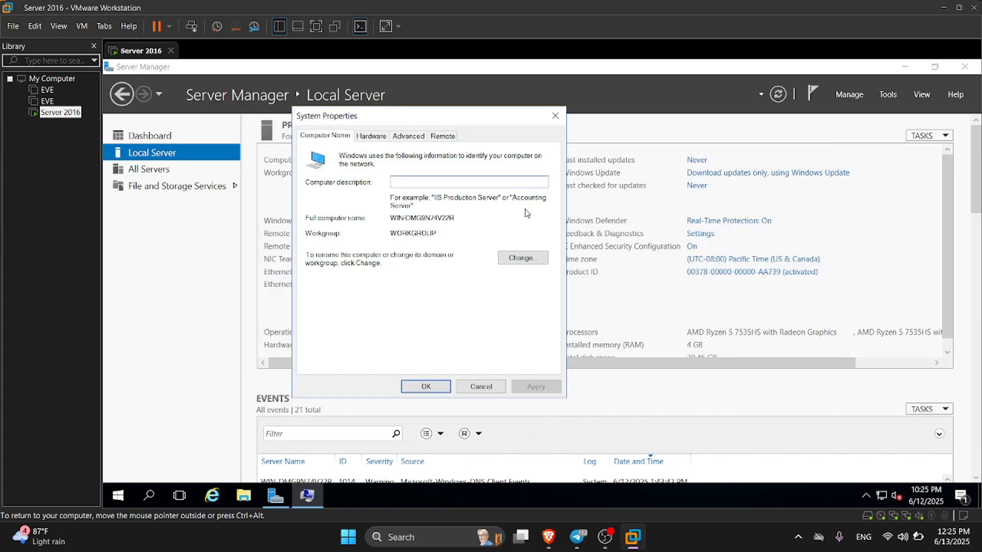
{"action": "left_click", "coordinate": [538, 259]}
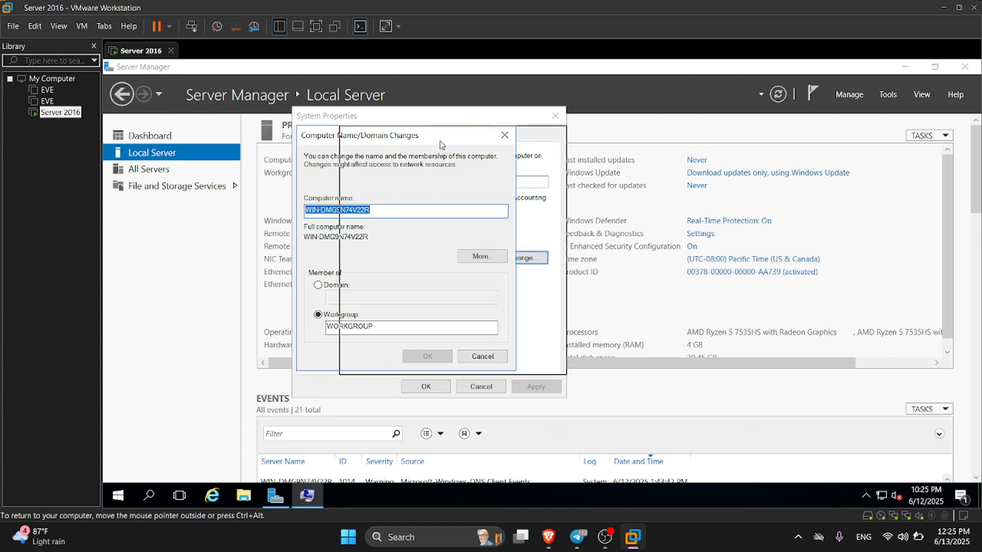
{"action": "left_click_drag", "start_coordinate": [395, 145], "coordinate": [445, 145]}
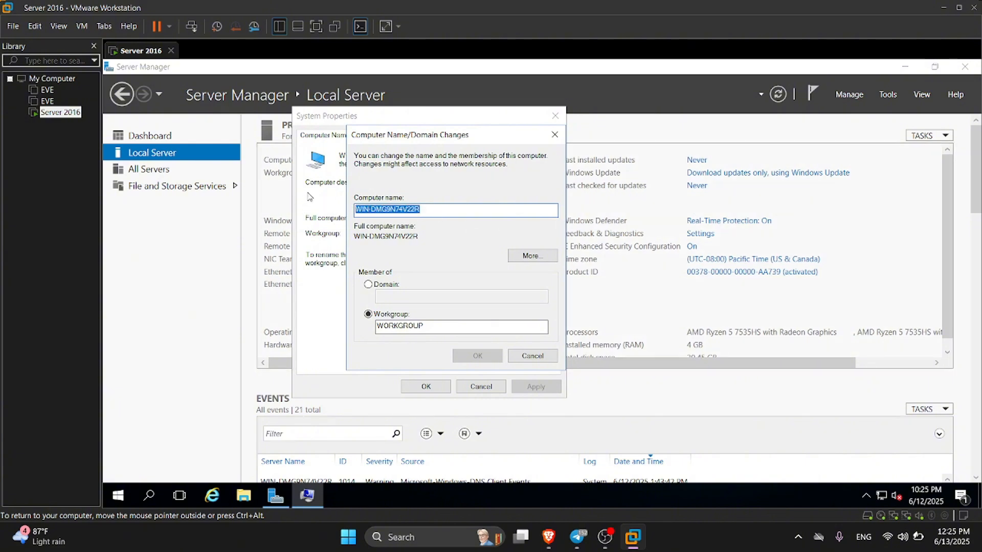
{"action": "type", "text": "Doai"}
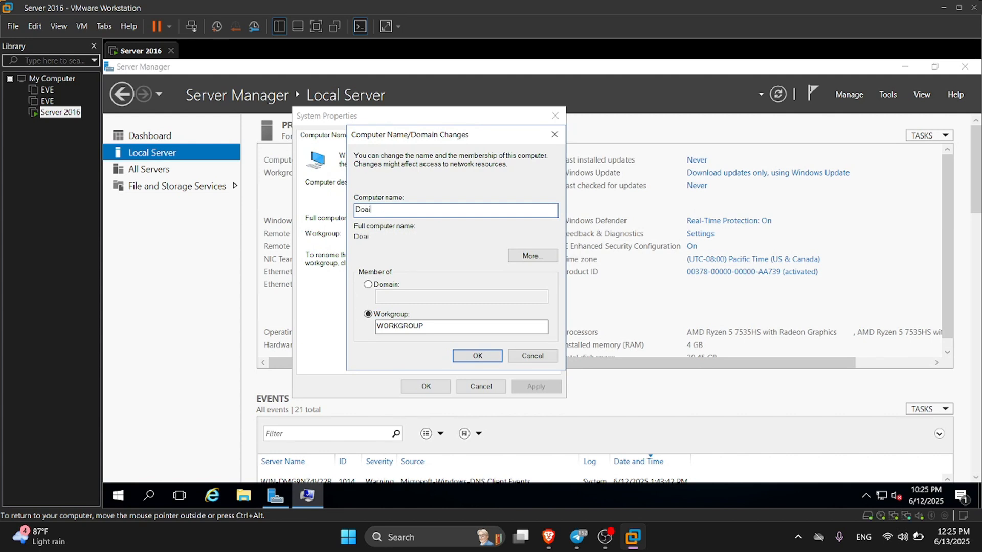
{"action": "key", "text": "BackSpace"}
{"action": "key", "text": "BackSpace"}
{"action": "type", "text": "Domain"}
{"action": "key", "text": "BackSpace"}
{"action": "key", "text": "BackSpace"}
{"action": "key", "text": "BackSpace"}
{"action": "key", "text": "BackSpace"}
{"action": "key", "text": "BackSpace"}
{"action": "key", "text": "BackSpace"}
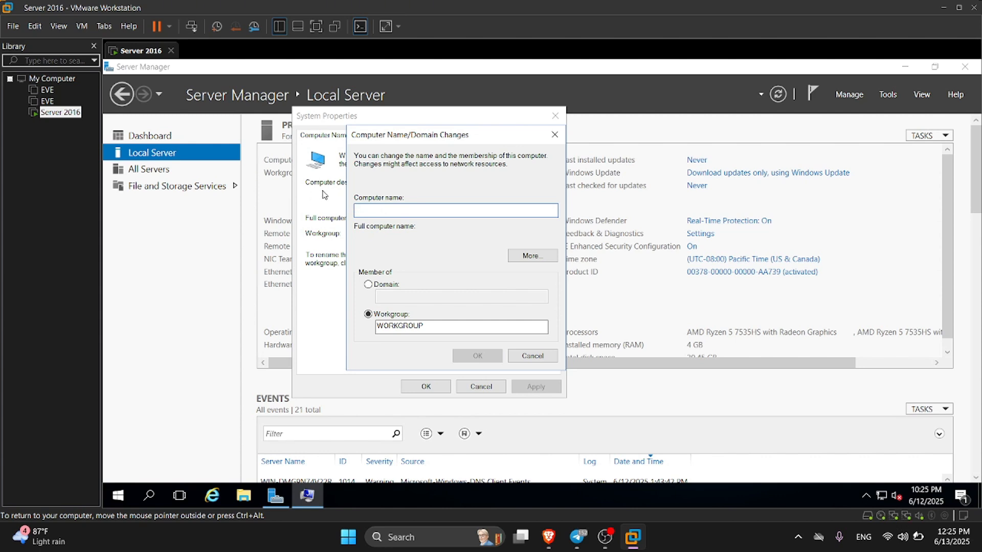
- Rename the computer to DC1, keep it in the workgroup, and restart the server immediately to apply the change
{"action": "type", "text": "DC1"}
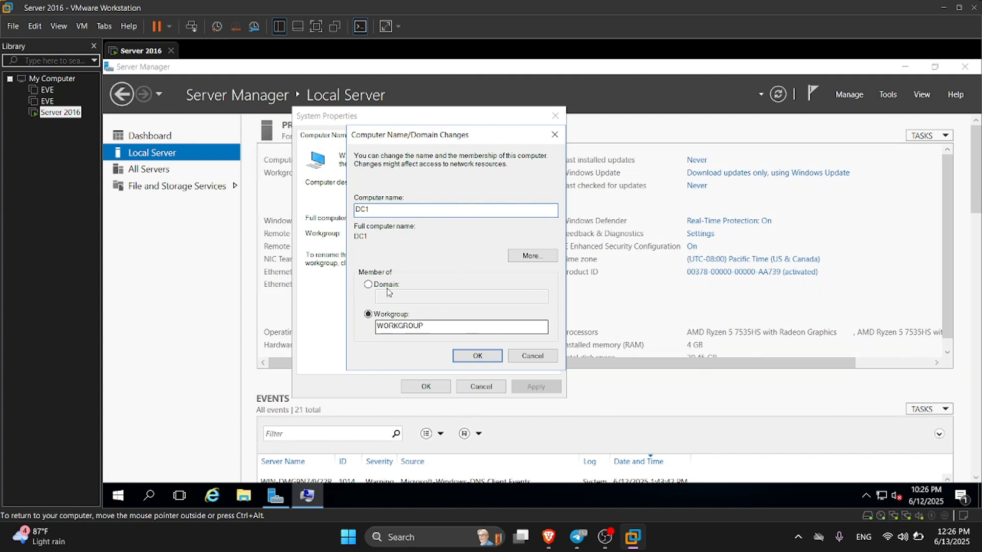
{"action": "left_click", "coordinate": [479, 359]}
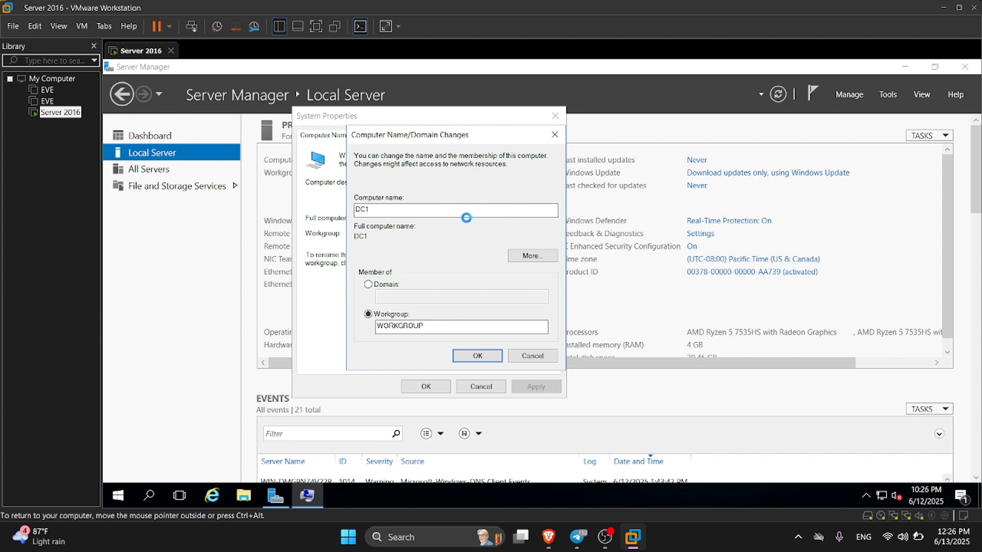
{"action": "left_click", "coordinate": [639, 298]}
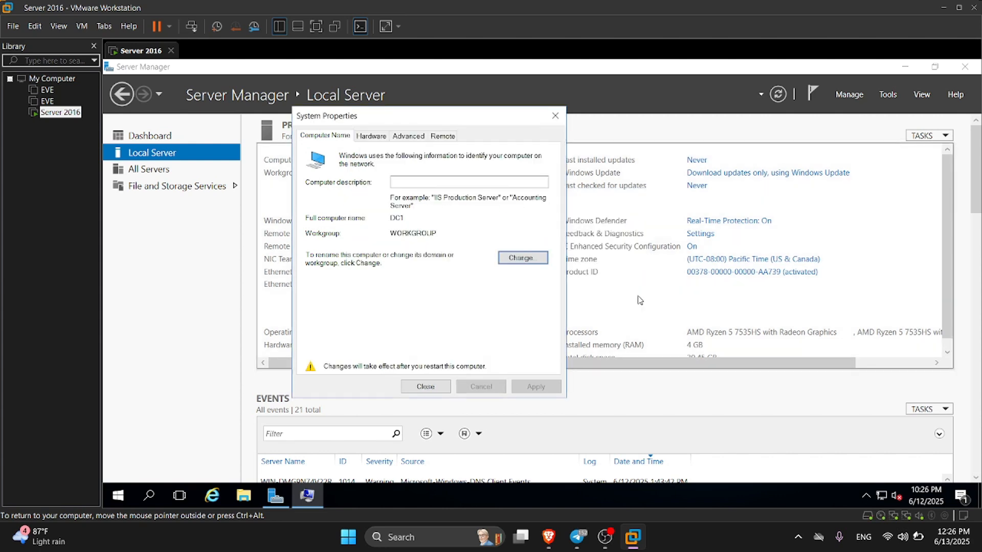
{"action": "left_click", "coordinate": [423, 387]}
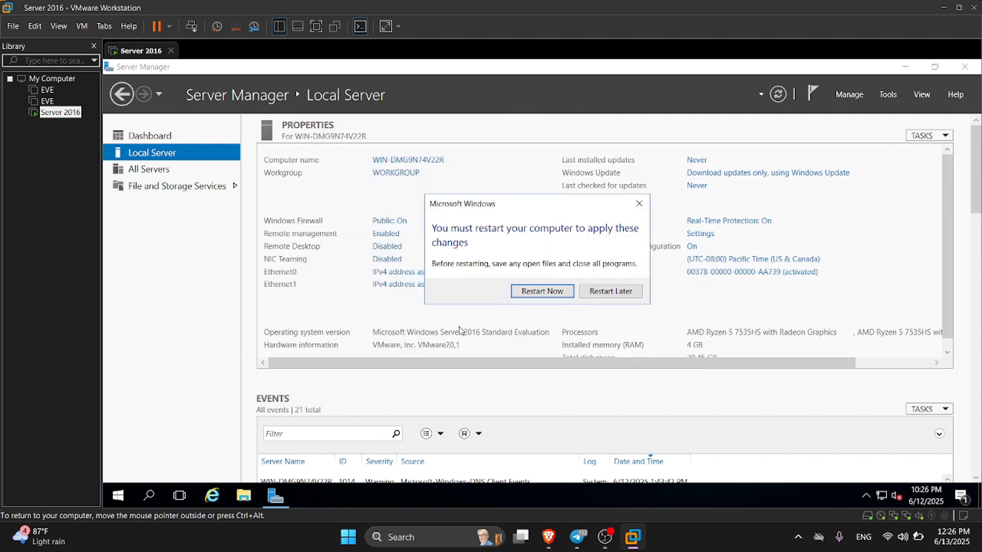
{"action": "left_click", "coordinate": [557, 291]}
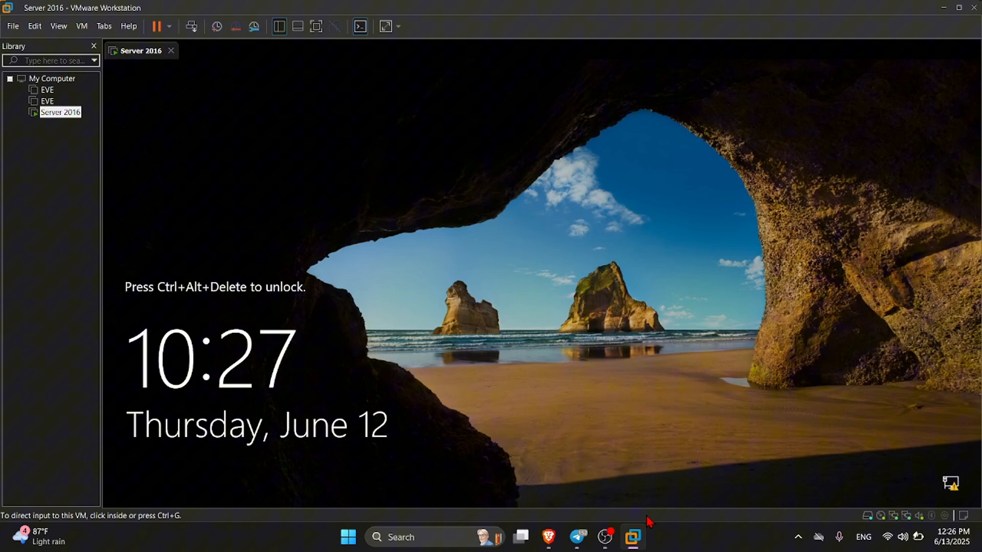
- Unlock the restarted server and sign in as Administrator with the account password
{"action": "left_click", "coordinate": [565, 481]}
{"action": "left_click", "coordinate": [192, 27]}
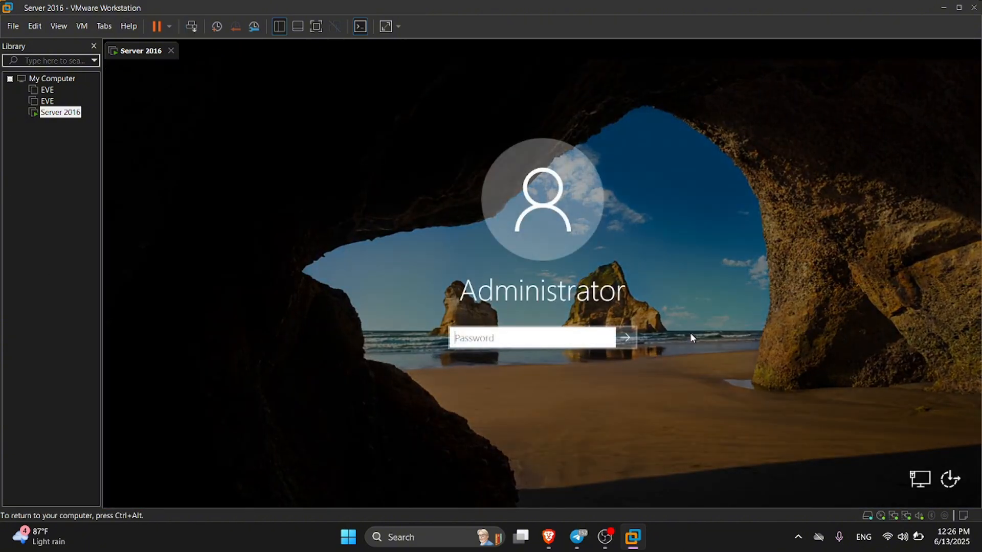
{"action": "type", "text": "•••••"}
{"action": "key", "text": "Return"}
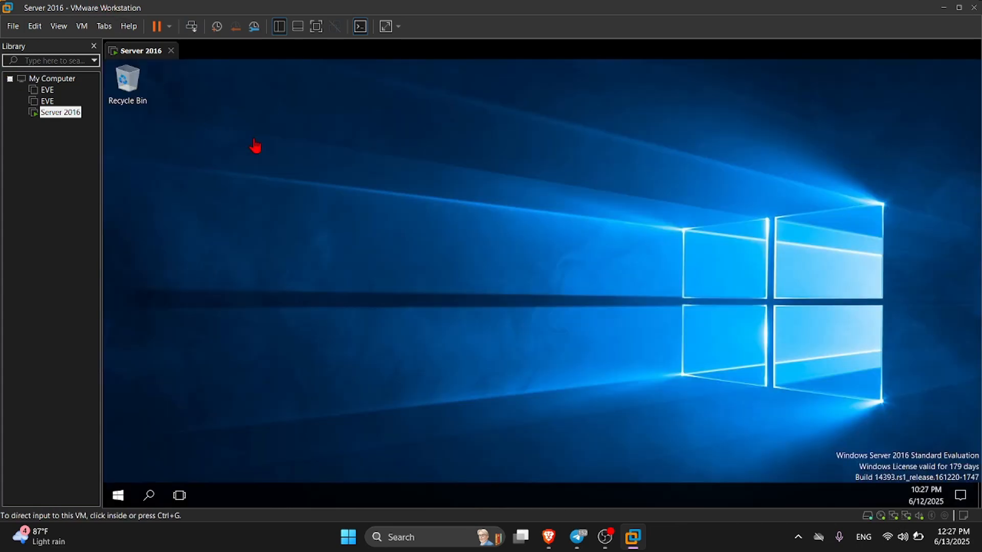
{"action": "left_click", "coordinate": [386, 176]}
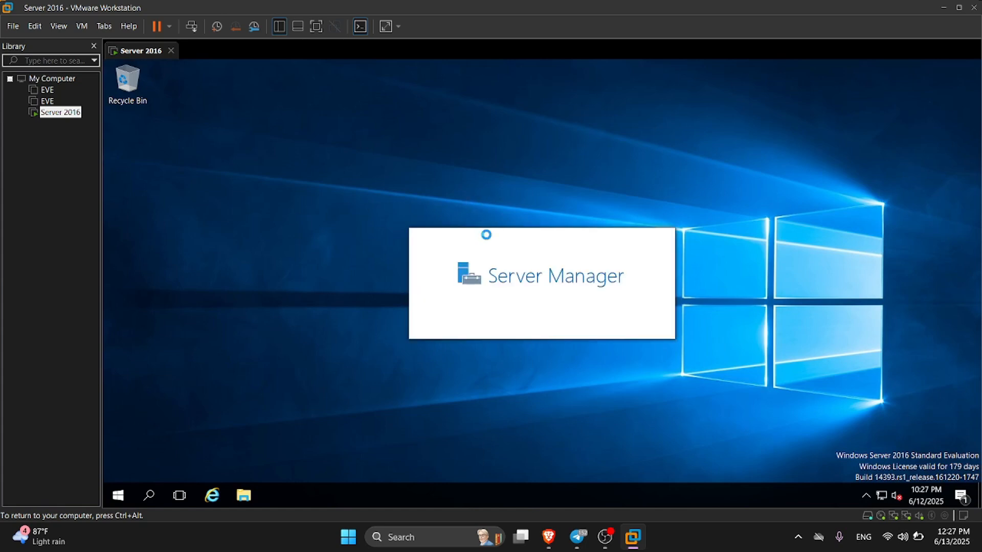
{"action": "right_click", "coordinate": [871, 158]}
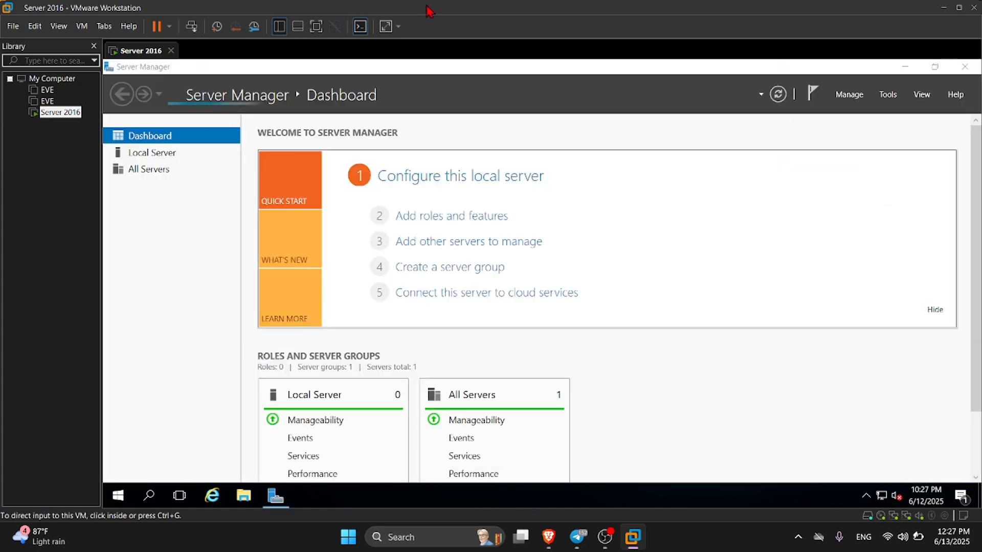
- Enable Remote Desktop on the local server by allowing remote connections with Network Level Authentication required, and apply the setting
{"action": "left_click", "coordinate": [160, 158]}
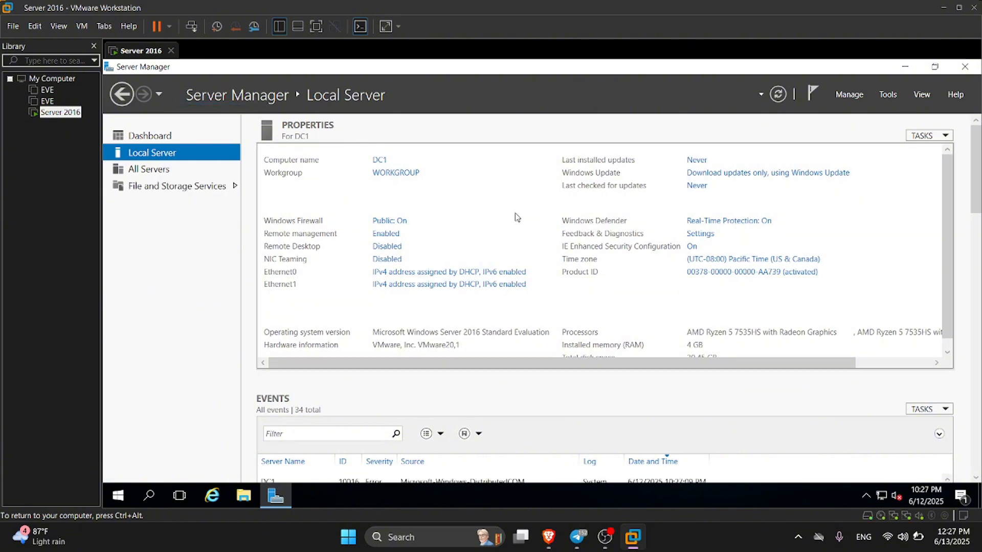
{"action": "left_click", "coordinate": [388, 246]}
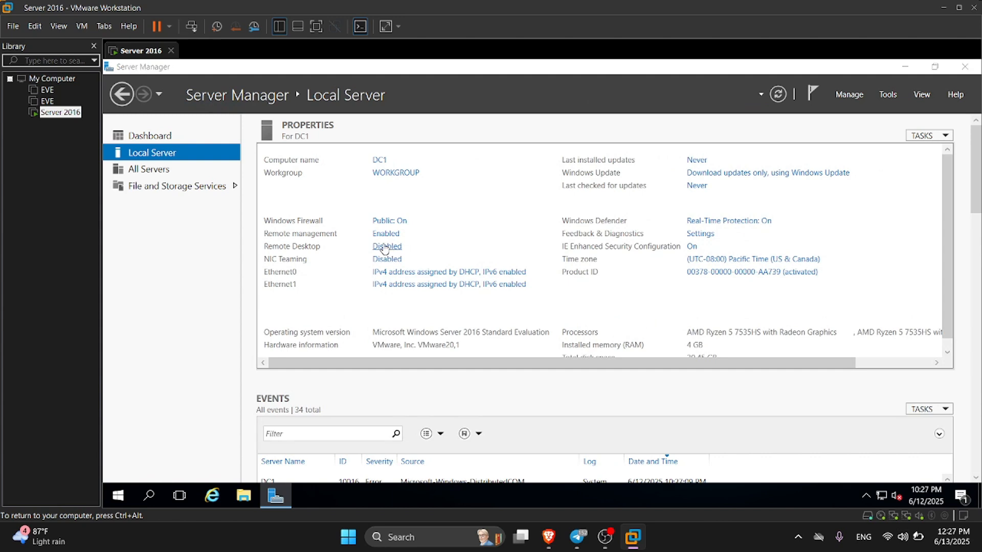
{"action": "left_click_drag", "start_coordinate": [230, 102], "coordinate": [384, 113]}
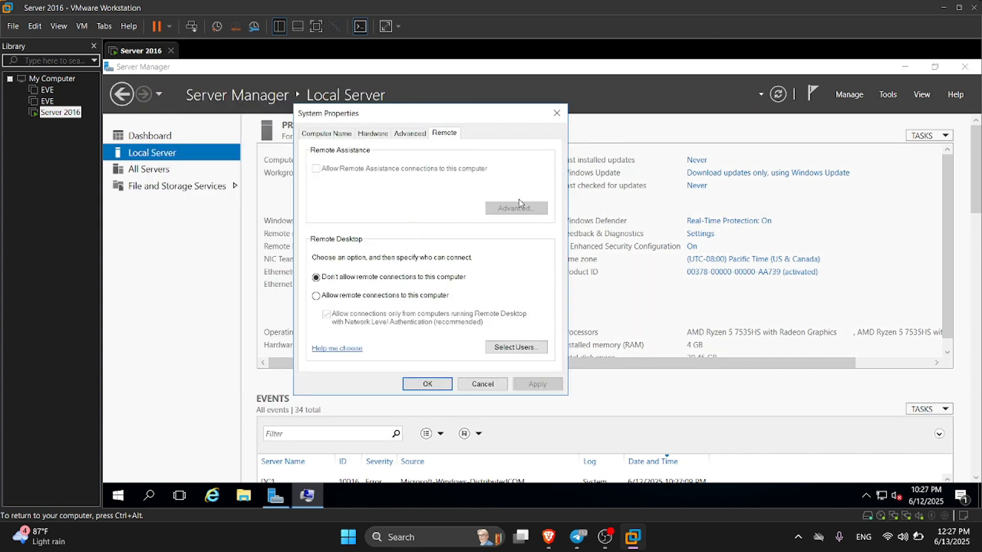
{"action": "left_click", "coordinate": [359, 295]}
{"action": "left_click", "coordinate": [433, 253]}
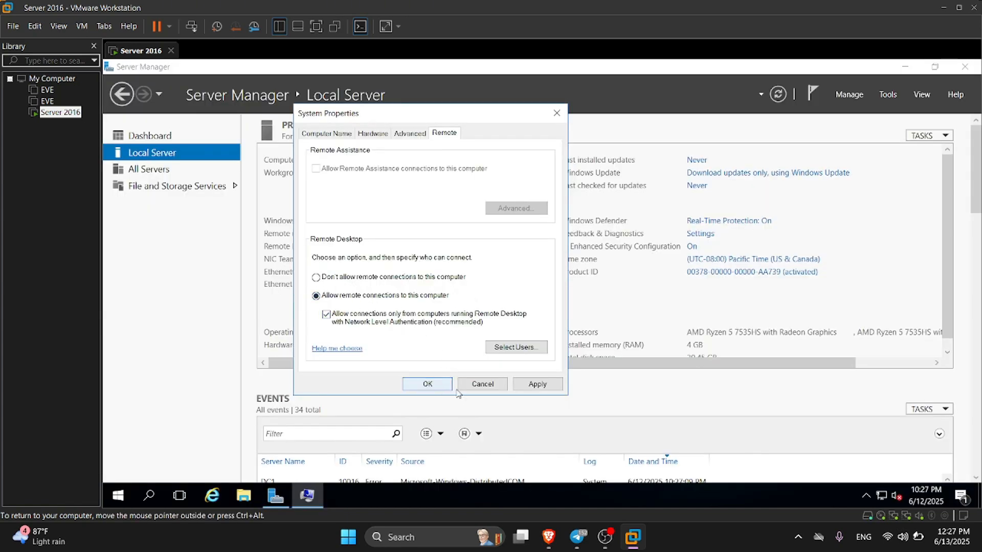
{"action": "left_click", "coordinate": [537, 385]}
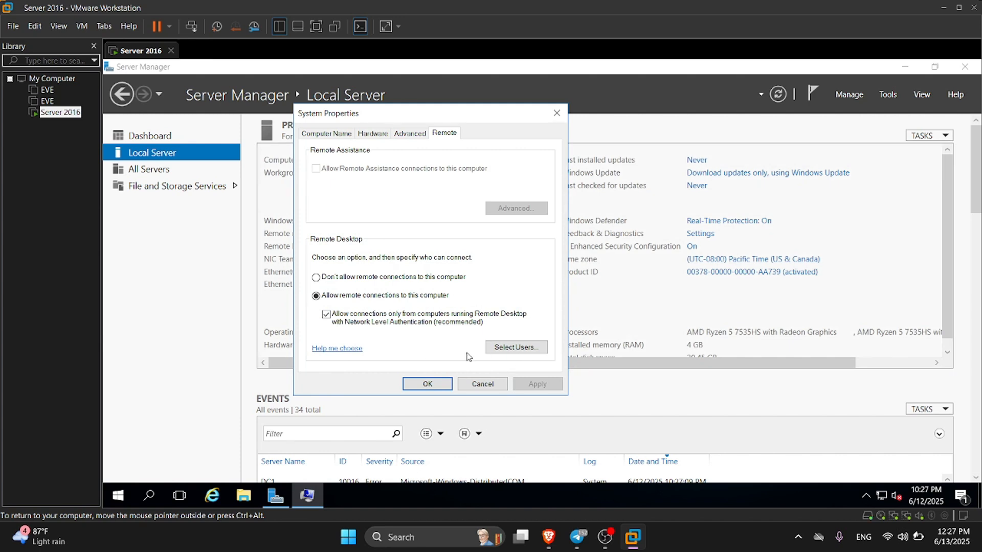
- Review the list of users permitted to connect through Remote Desktop and close the system properties
{"action": "left_click", "coordinate": [532, 353]}
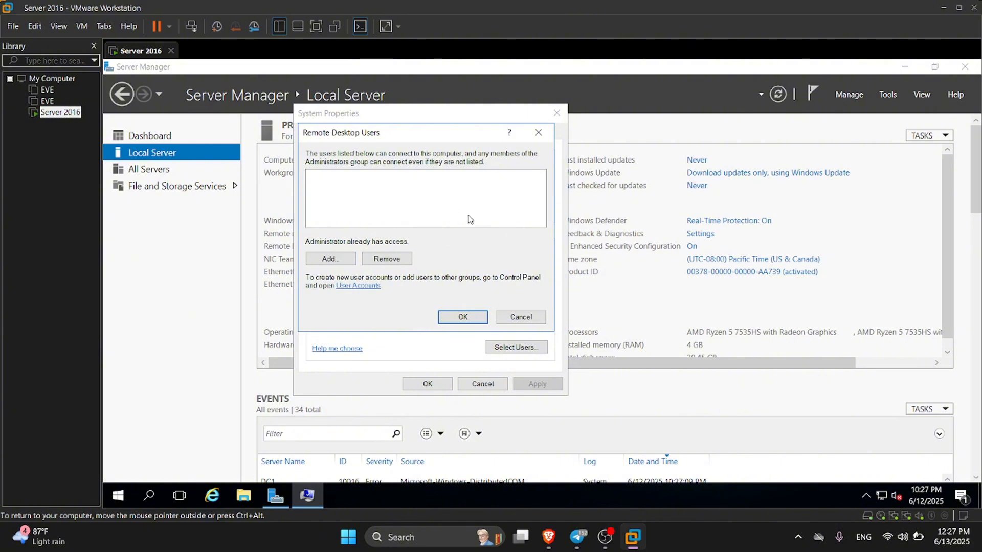
{"action": "left_click", "coordinate": [464, 318]}
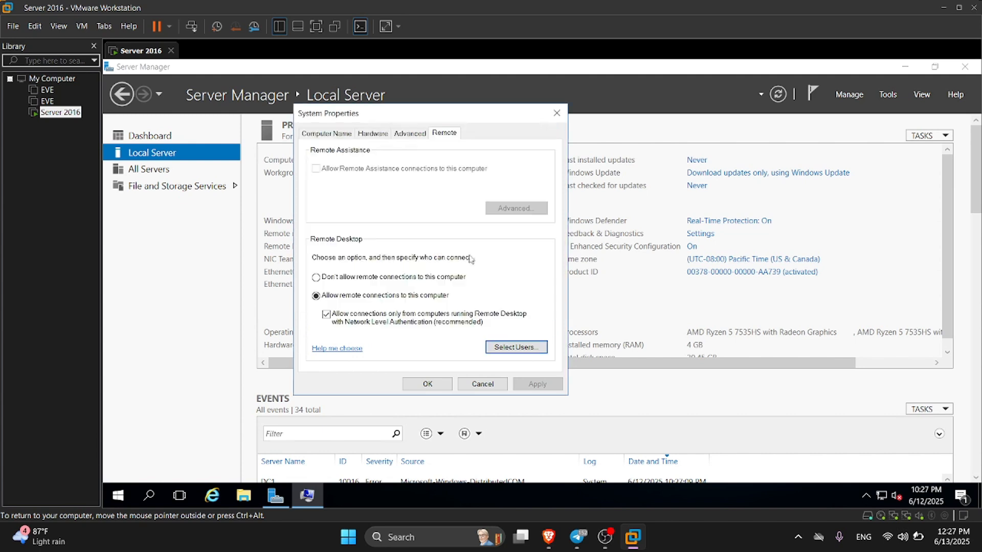
{"action": "left_click", "coordinate": [419, 384]}
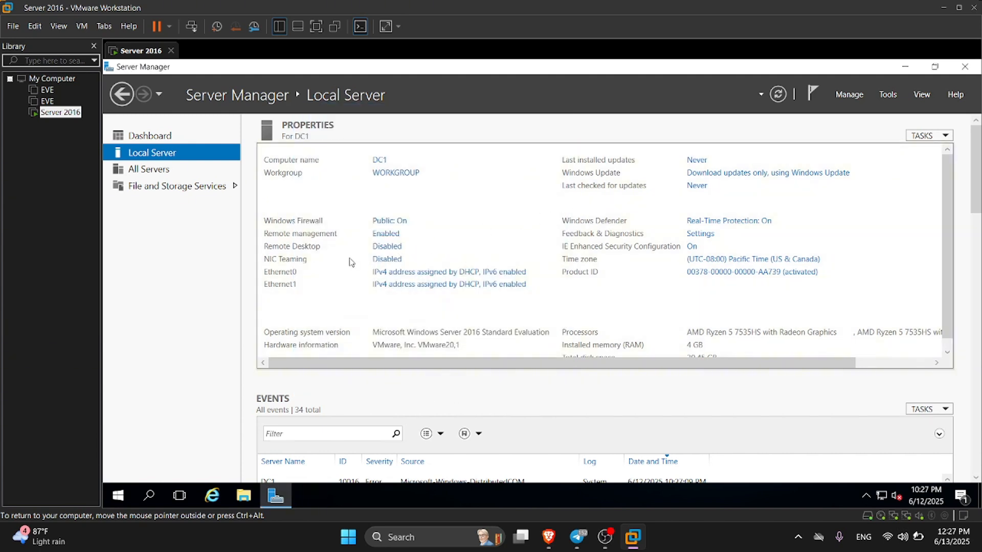